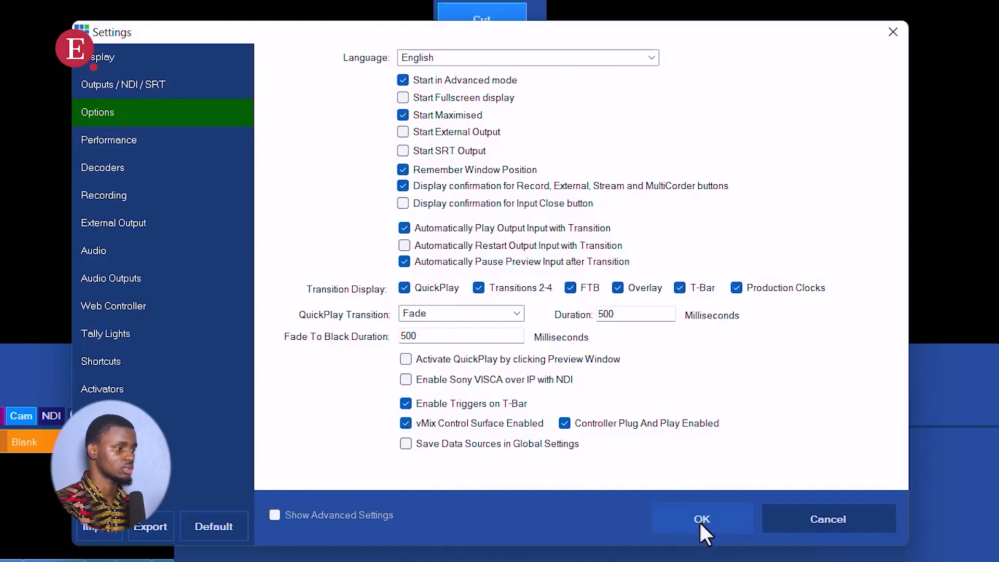
Disable FTB among the transition display options and apply the settings.
{"action": "left_click", "coordinate": [700, 521]}
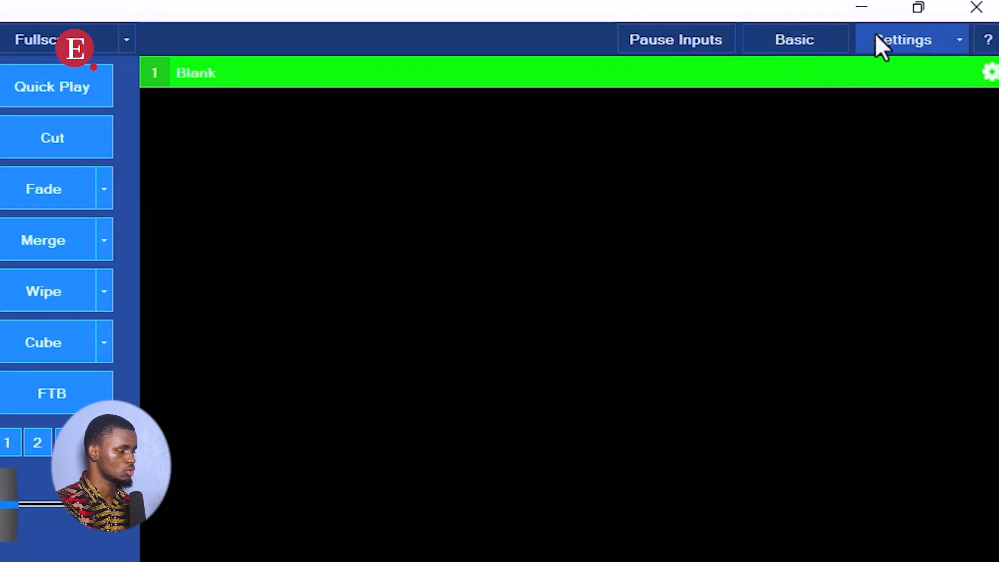
{"action": "left_click", "coordinate": [879, 37]}
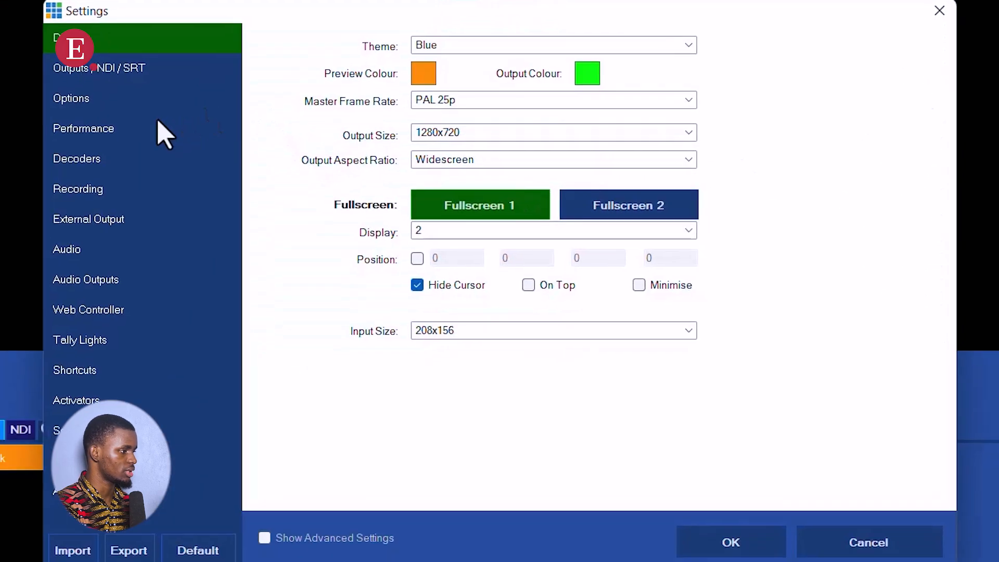
{"action": "left_click", "coordinate": [146, 107]}
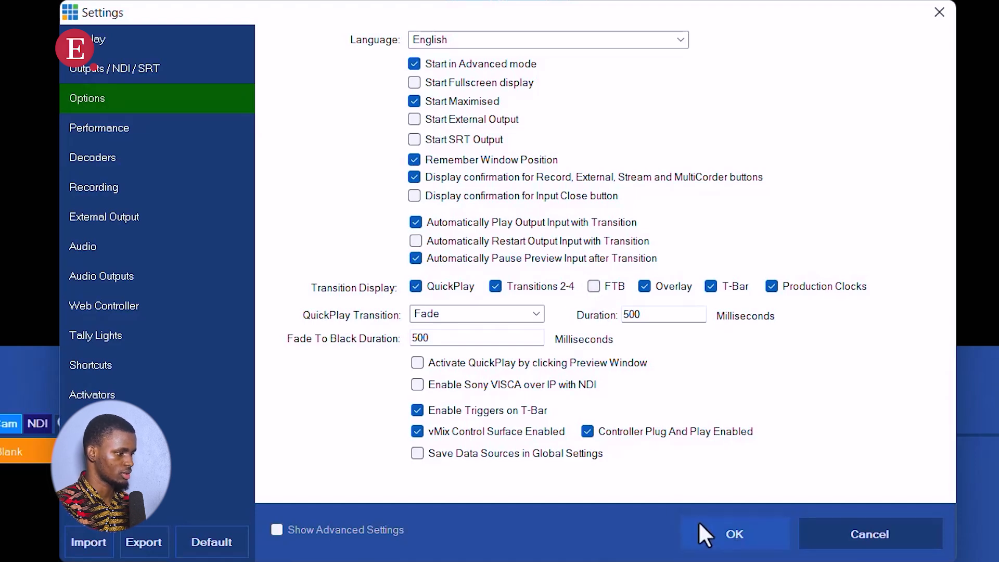
{"action": "left_click", "coordinate": [707, 536]}
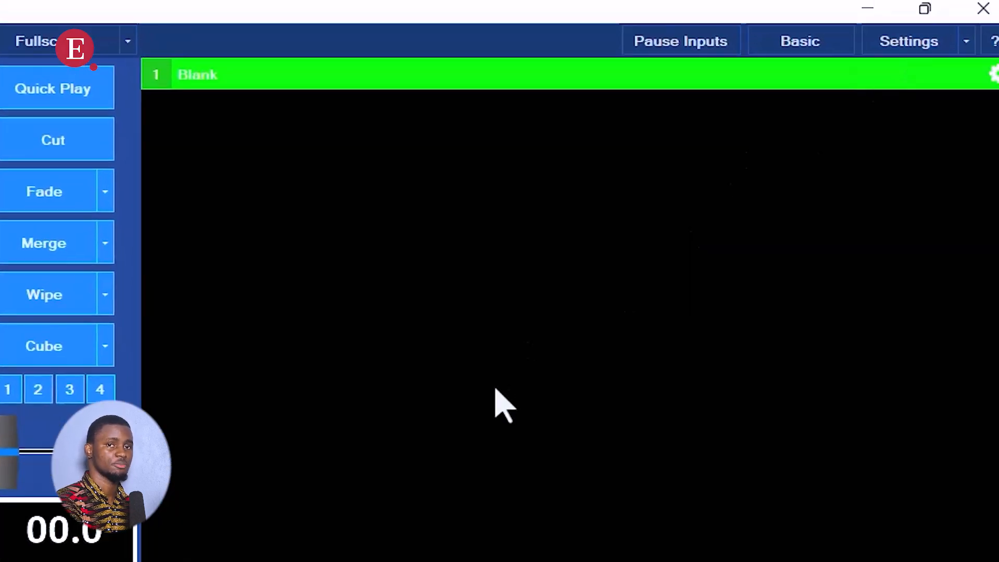
Toggle the QuickPlay and T-Bar transition display options, leave them and Production Clocks enabled, and apply the settings.
{"action": "left_click", "coordinate": [914, 43]}
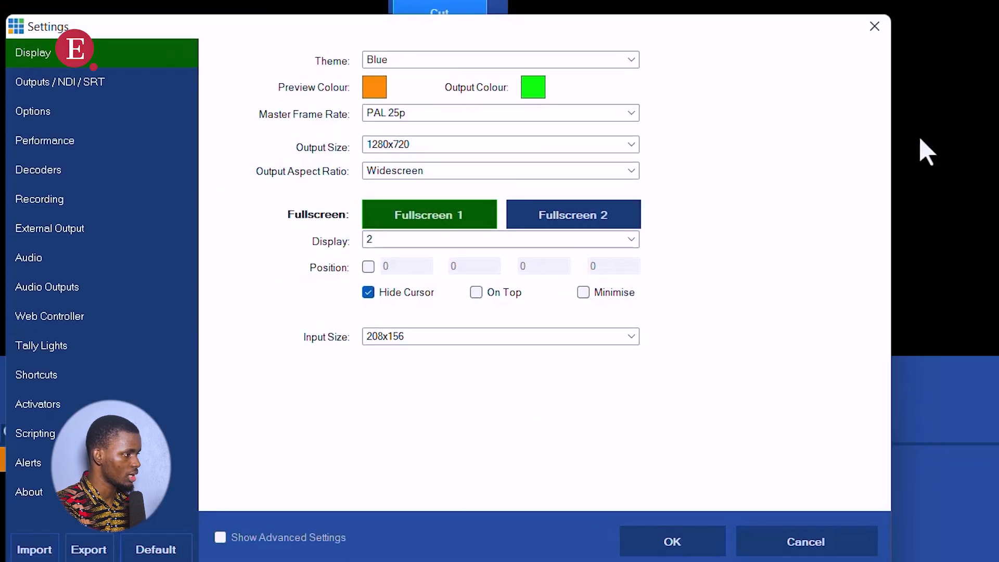
{"action": "left_click", "coordinate": [69, 113]}
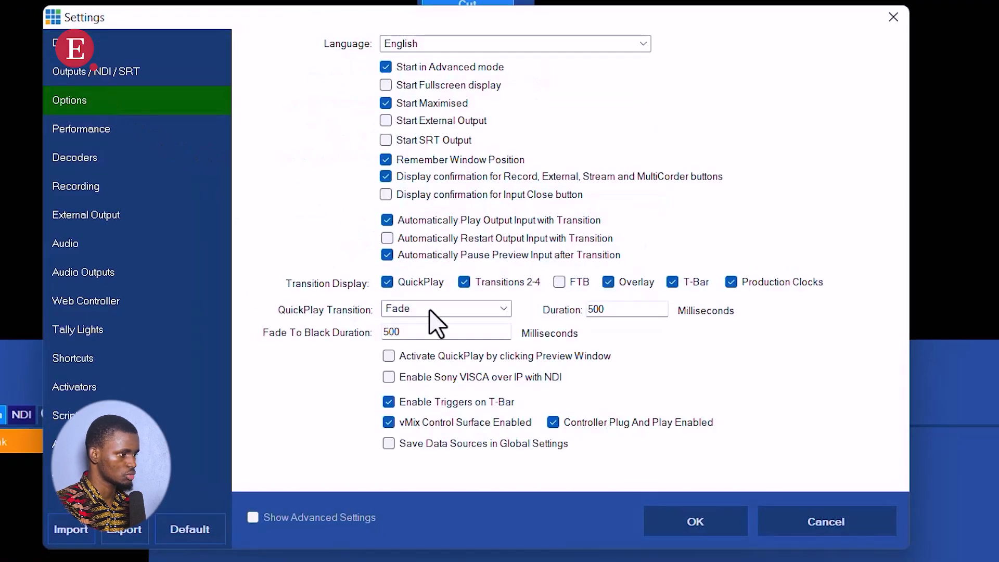
{"action": "left_click", "coordinate": [388, 285]}
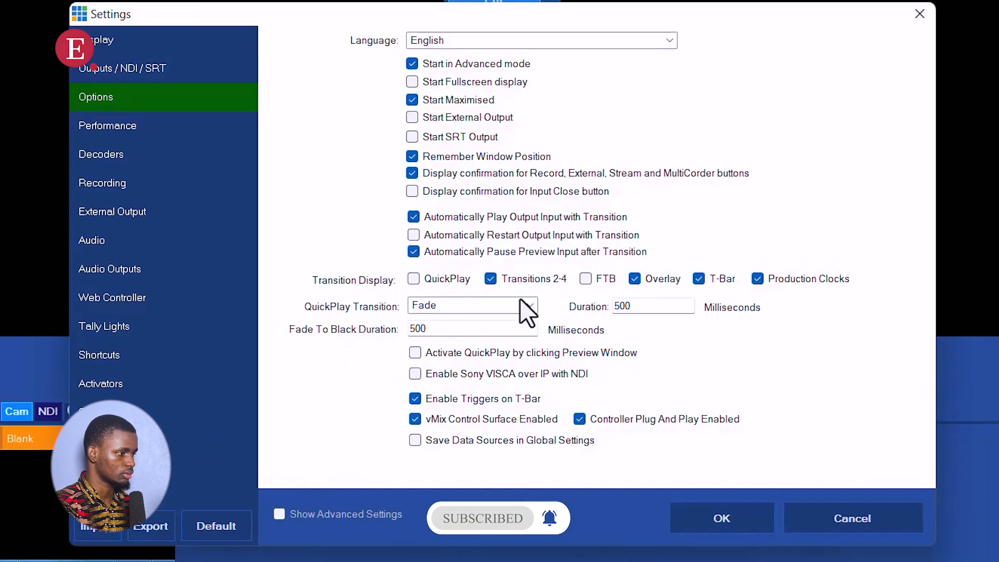
{"action": "left_click", "coordinate": [689, 286]}
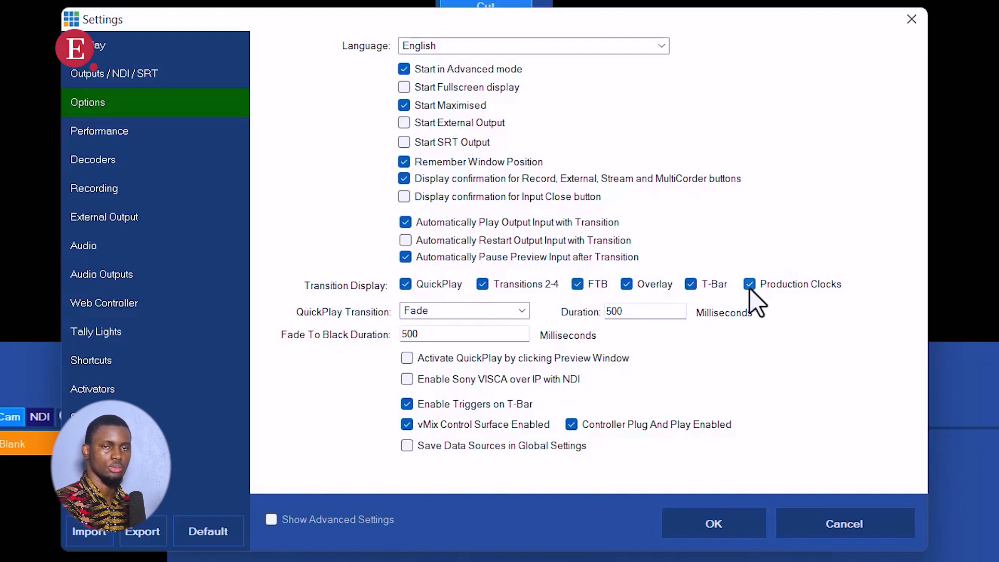
{"action": "left_click", "coordinate": [711, 520]}
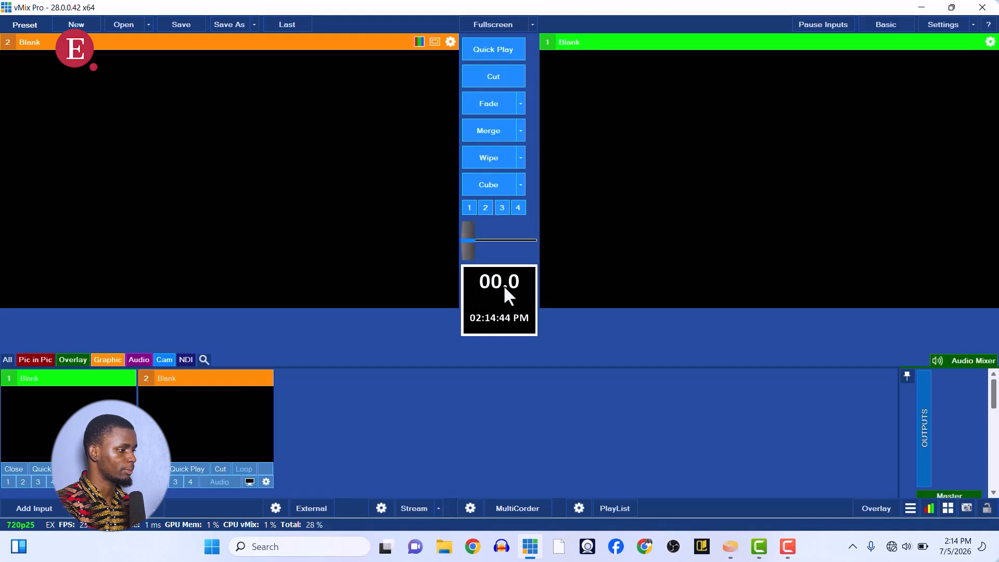
Open the production clock settings, examine clock 2's configuration, and reposition the dialog so the clocks can be seen.
{"action": "left_click", "coordinate": [503, 284]}
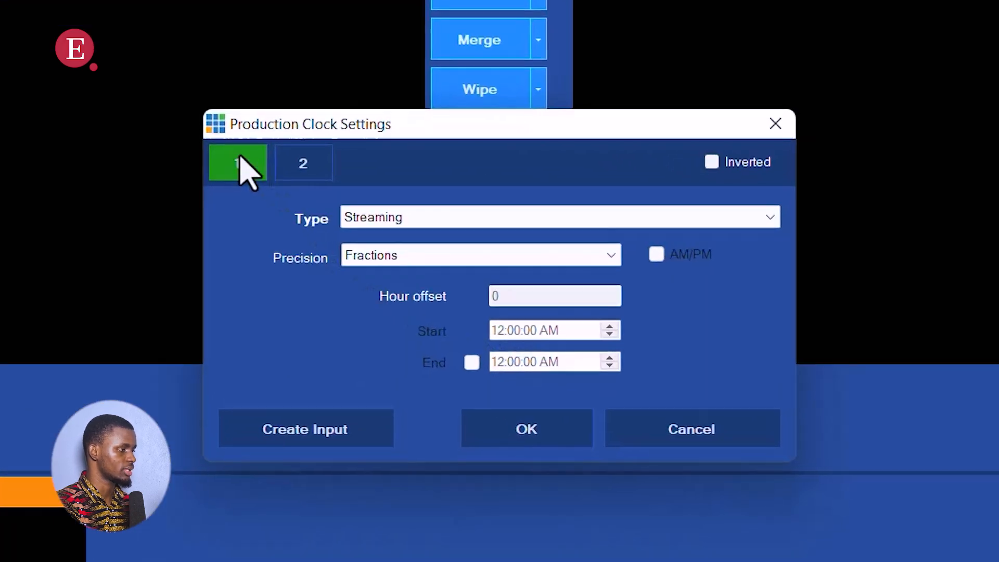
{"action": "left_click", "coordinate": [314, 161]}
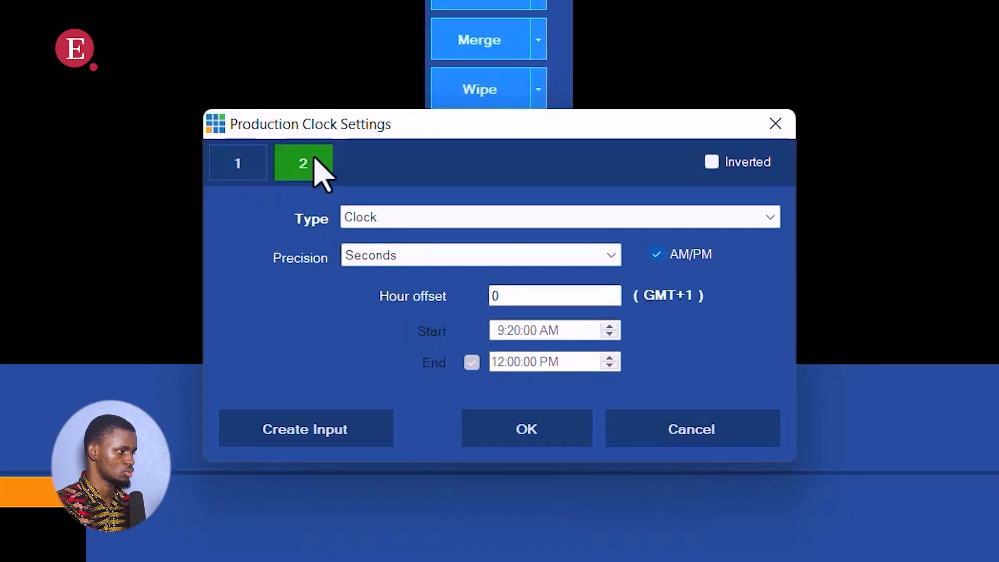
{"action": "left_click_drag", "start_coordinate": [405, 136], "coordinate": [429, 462]}
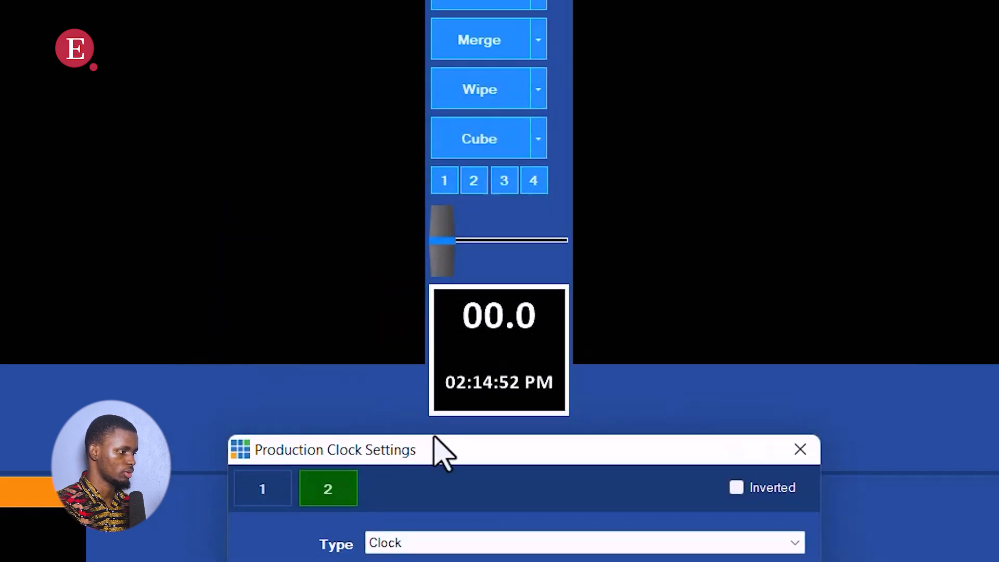
{"action": "left_click_drag", "start_coordinate": [504, 452], "coordinate": [522, 0]}
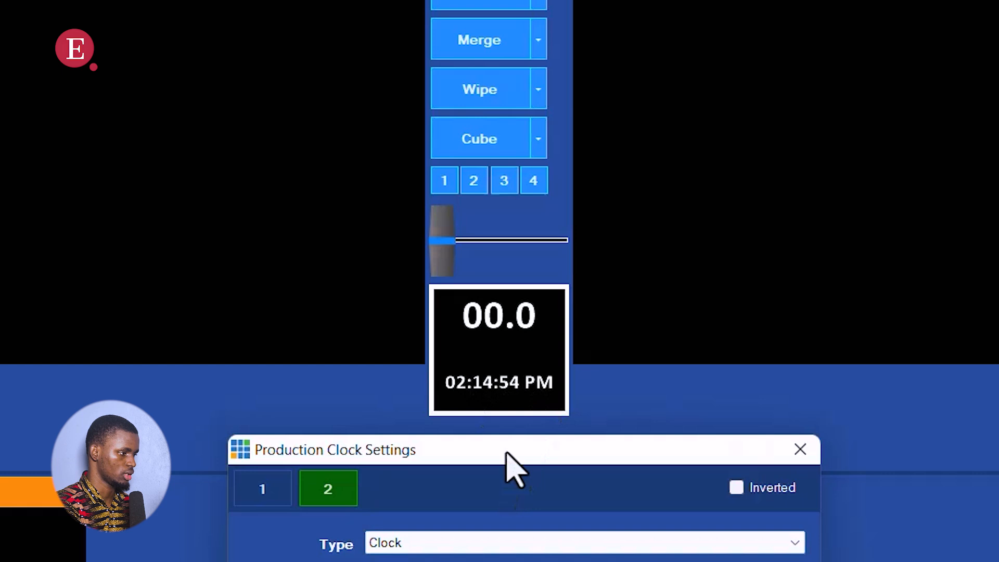
{"action": "left_click_drag", "start_coordinate": [517, 62], "coordinate": [502, 76]}
Set production clock 1 to the Clock type with Minutes precision and apply it.
{"action": "left_click", "coordinate": [263, 117]}
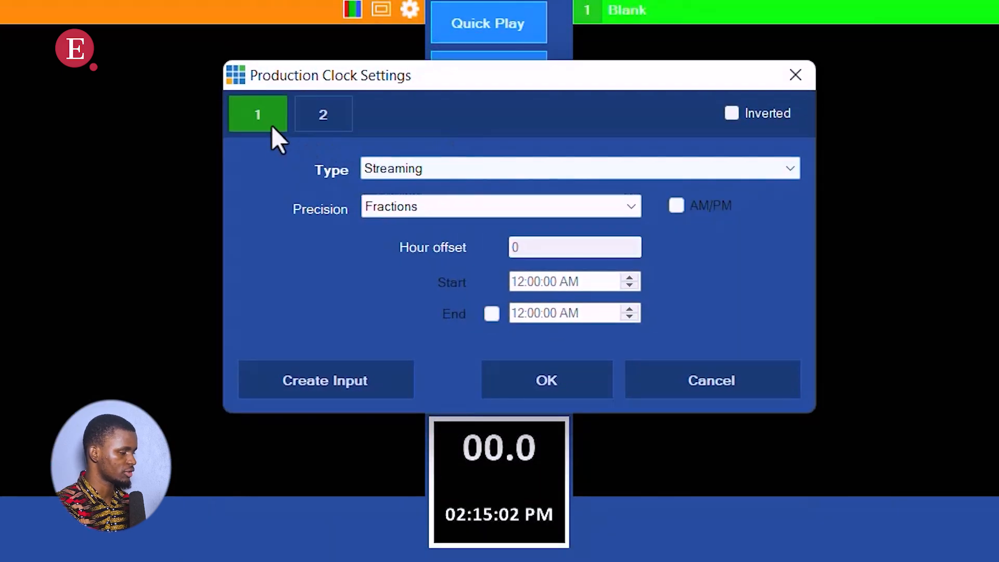
{"action": "left_click", "coordinate": [458, 171]}
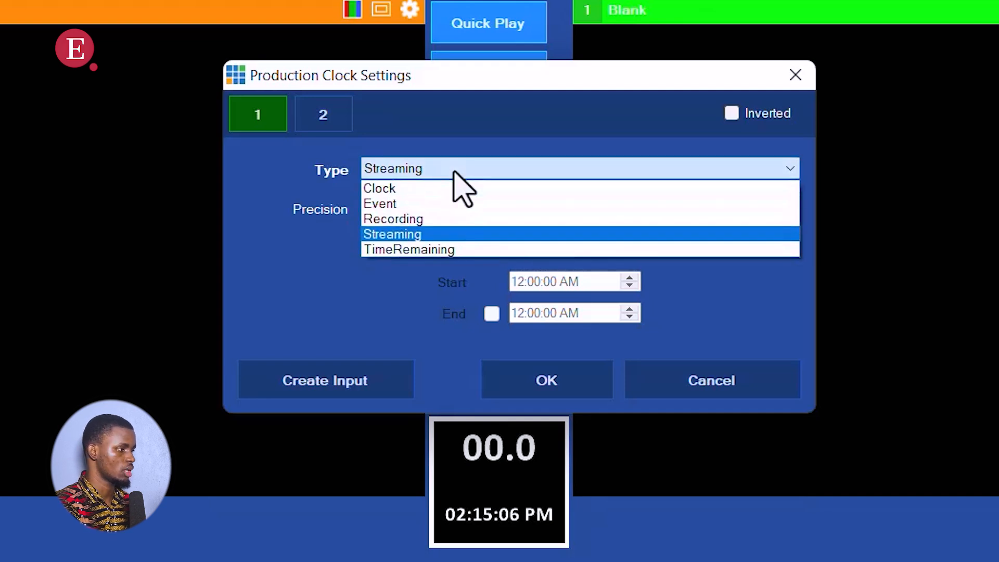
{"action": "left_click", "coordinate": [451, 190]}
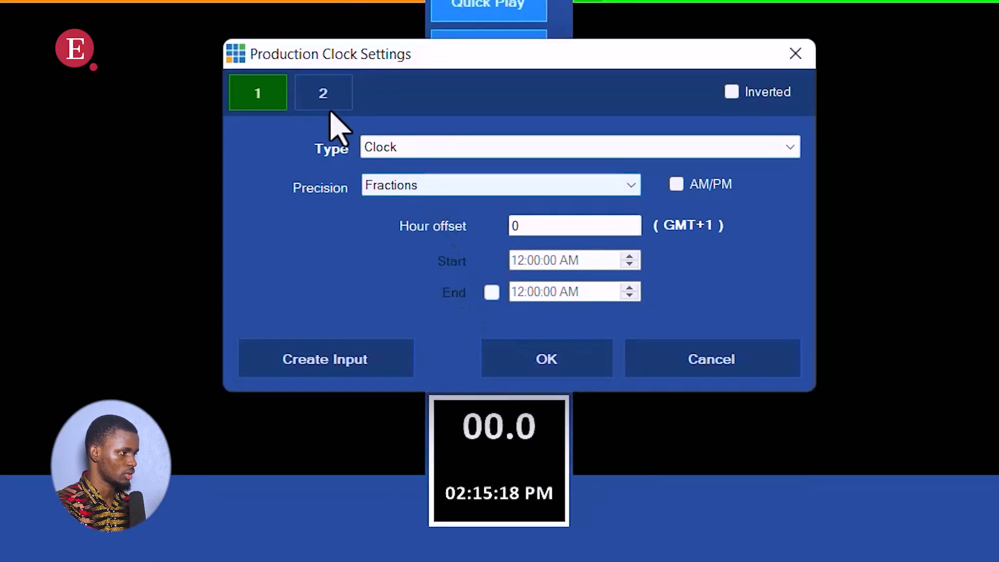
{"action": "left_click", "coordinate": [327, 102]}
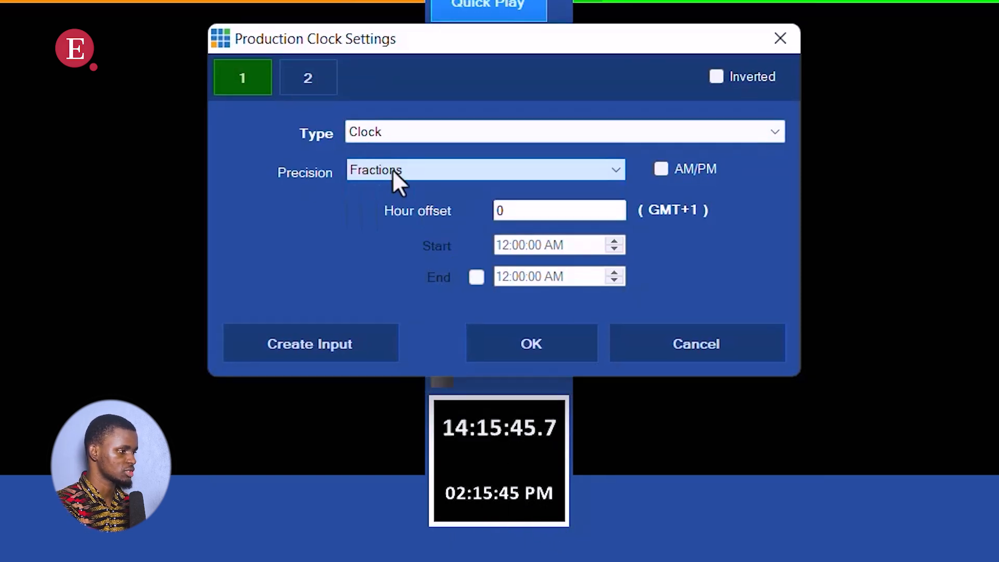
{"action": "left_click", "coordinate": [392, 170]}
{"action": "left_click", "coordinate": [387, 203]}
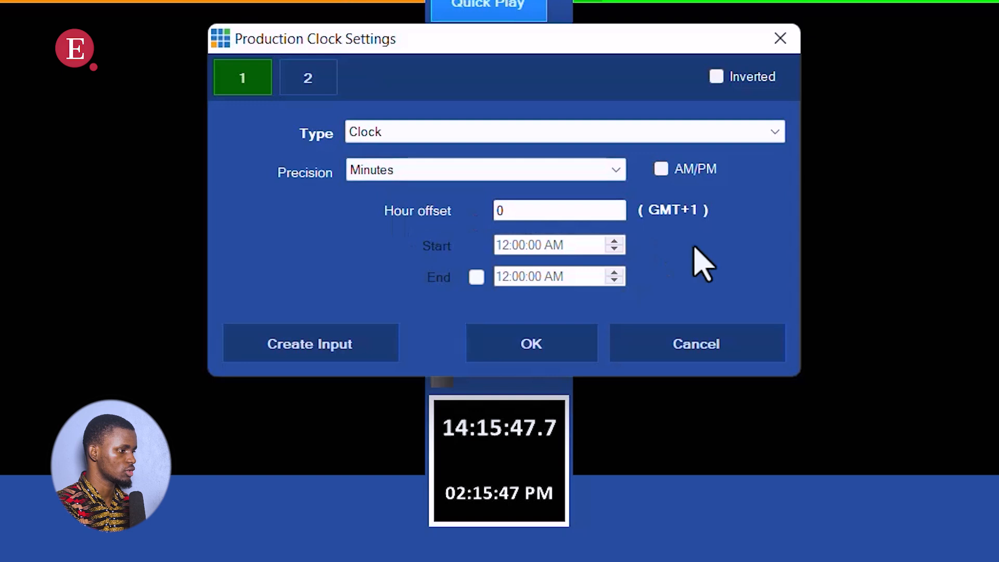
{"action": "left_click", "coordinate": [562, 354]}
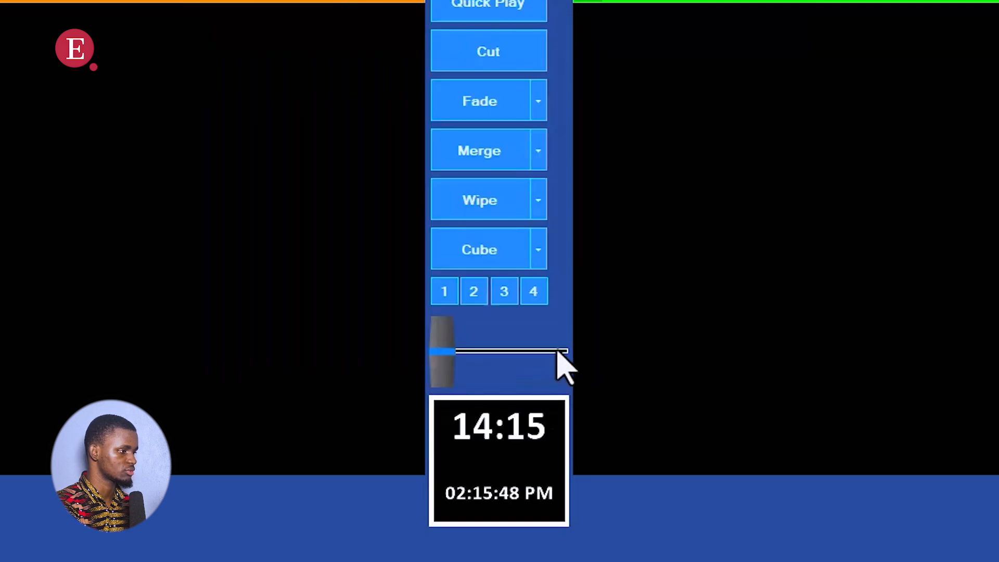
Change production clock 1 to Seconds precision and the Streaming type, and apply it.
{"action": "left_click", "coordinate": [516, 425]}
{"action": "left_click_drag", "start_coordinate": [529, 232], "coordinate": [530, 52]}
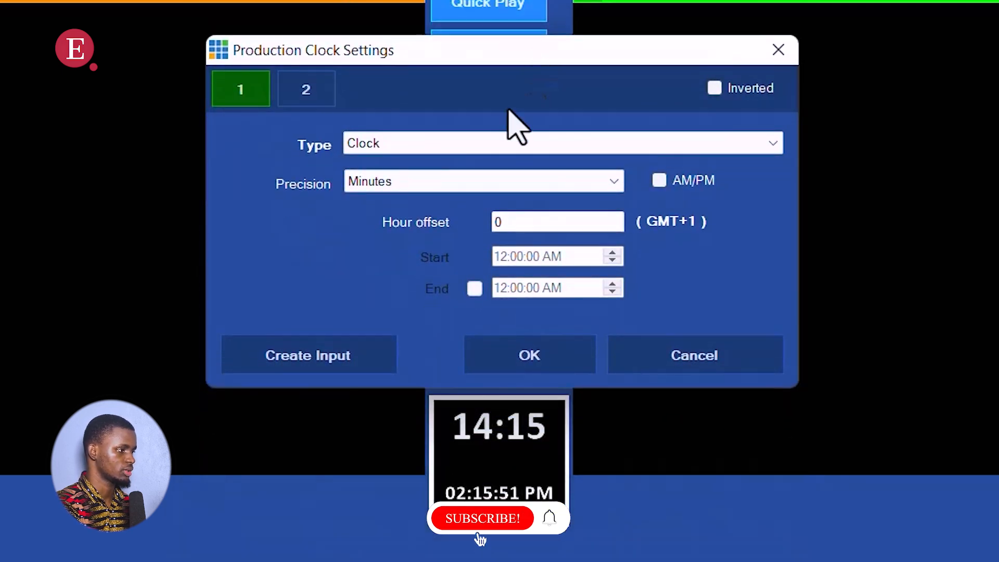
{"action": "left_click", "coordinate": [489, 190]}
{"action": "left_click", "coordinate": [468, 231]}
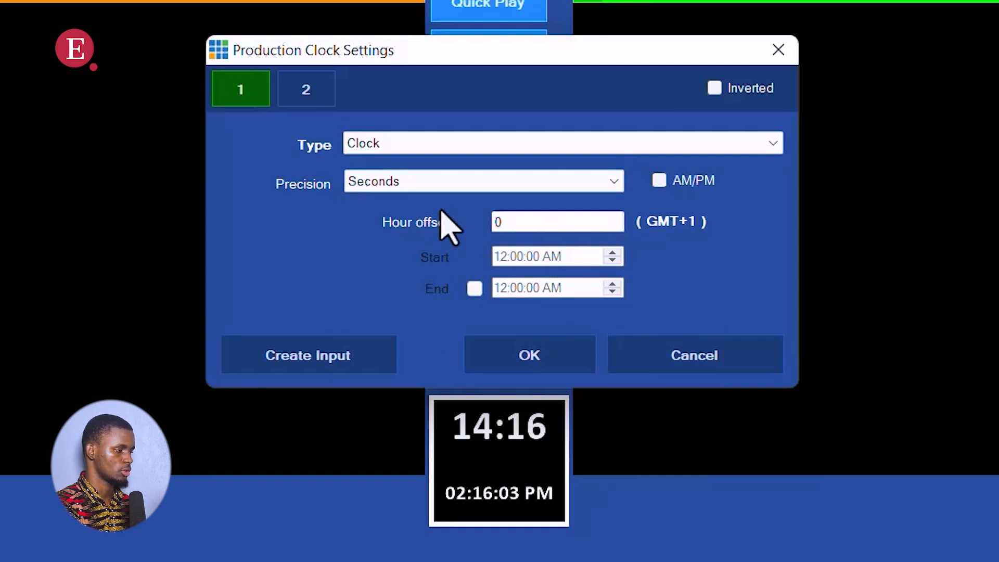
{"action": "left_click", "coordinate": [385, 149]}
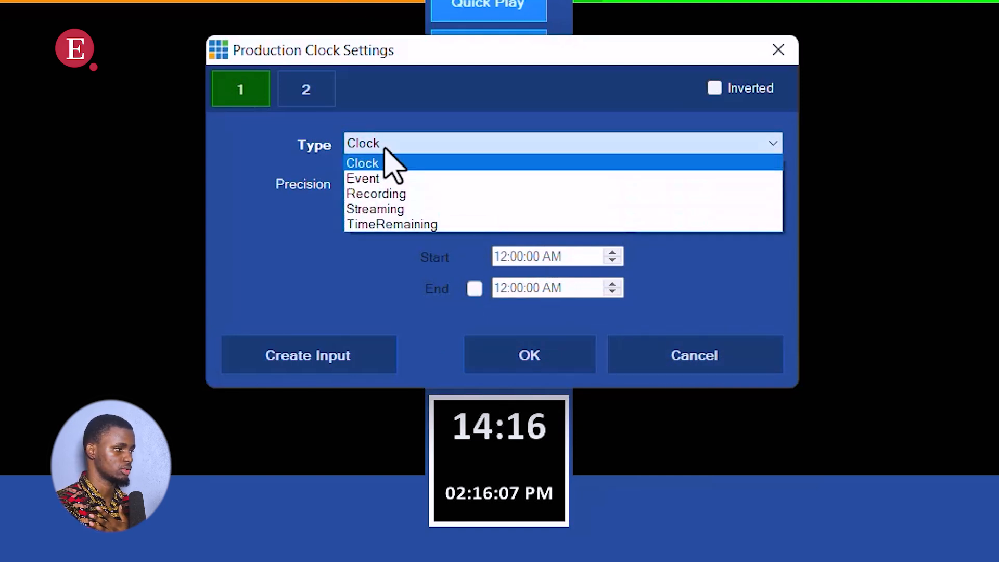
{"action": "left_click", "coordinate": [394, 208]}
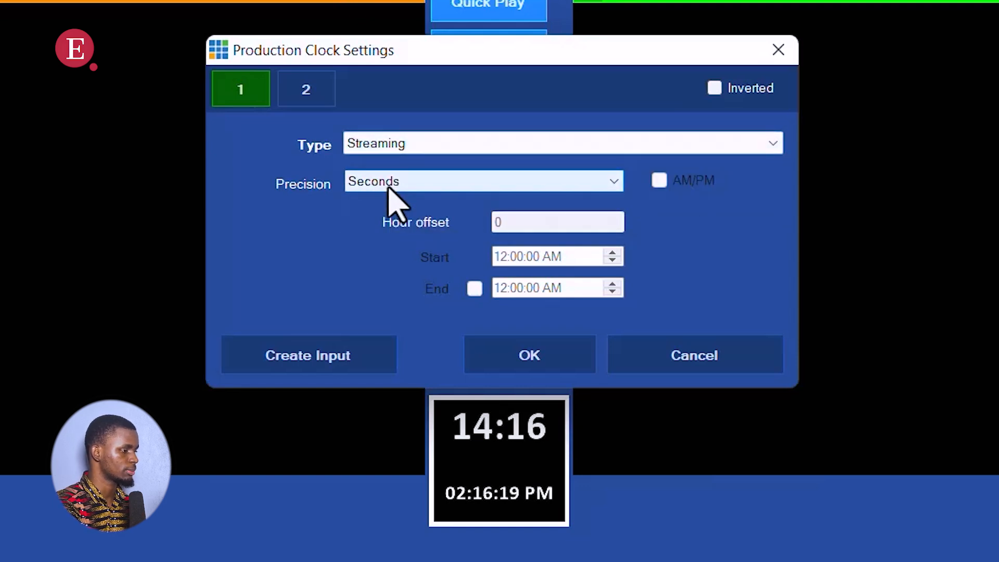
{"action": "left_click", "coordinate": [503, 356]}
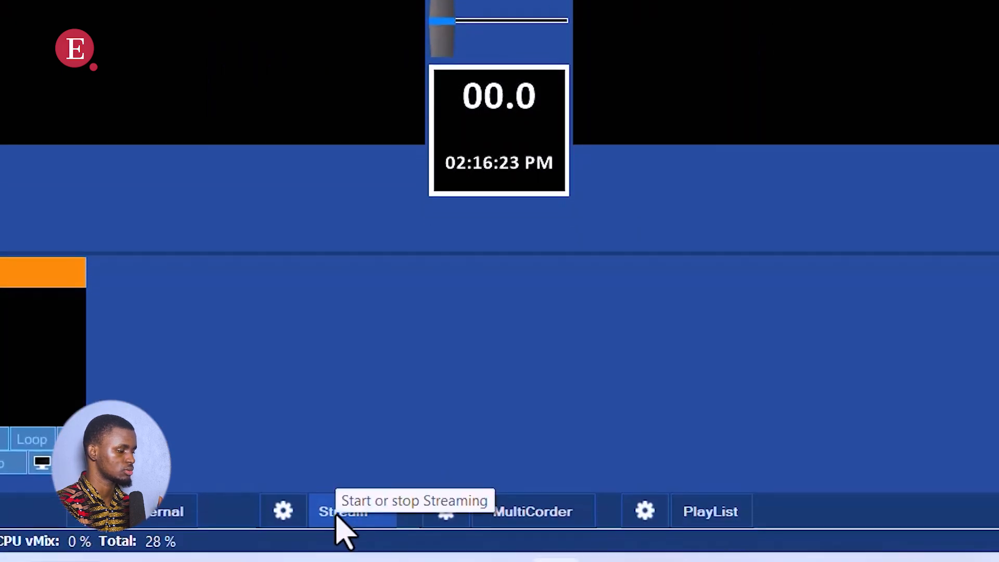
Try to start streaming to test the streaming clock, and dismiss the error dialogs.
{"action": "left_click", "coordinate": [339, 512]}
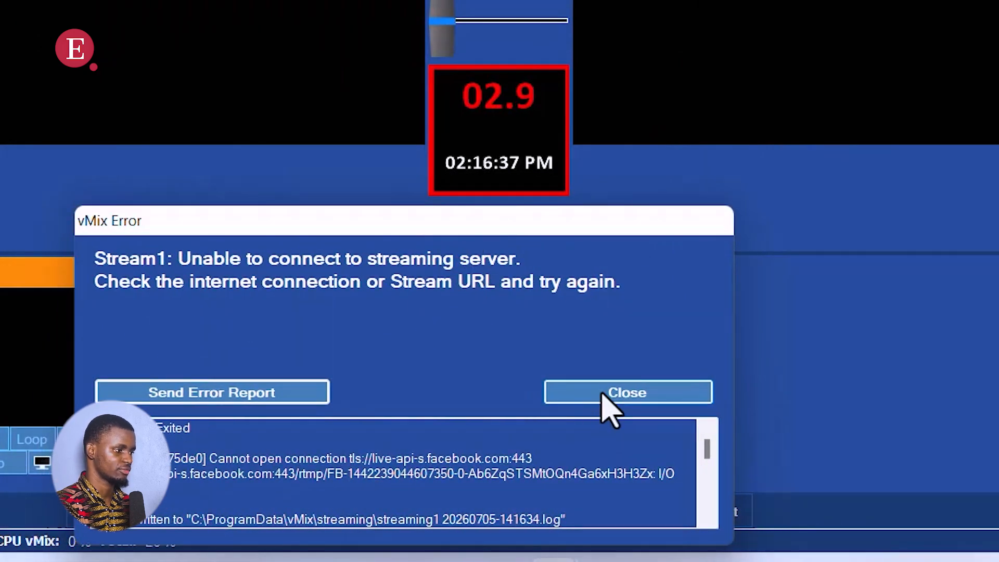
{"action": "left_click", "coordinate": [601, 393]}
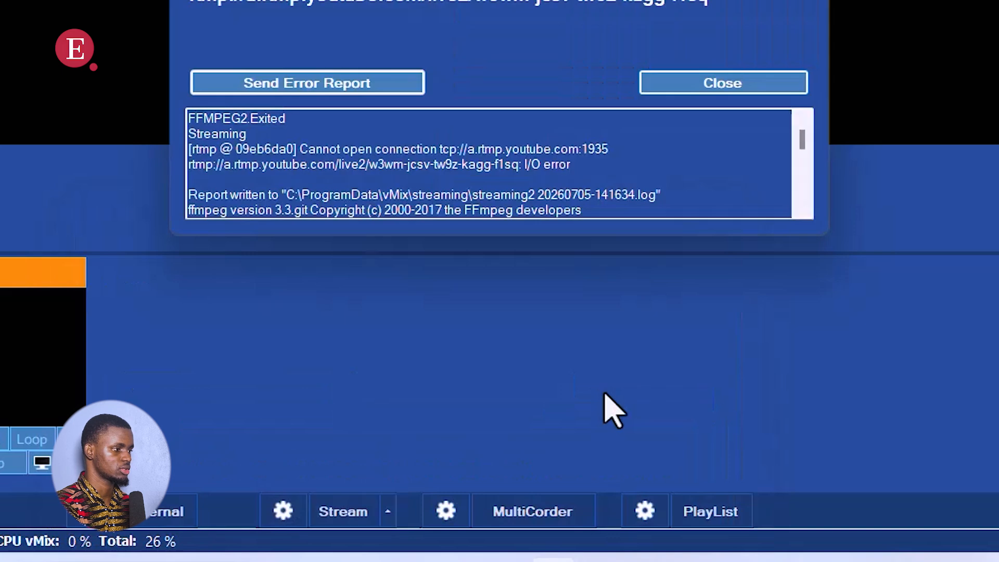
{"action": "left_click", "coordinate": [739, 83]}
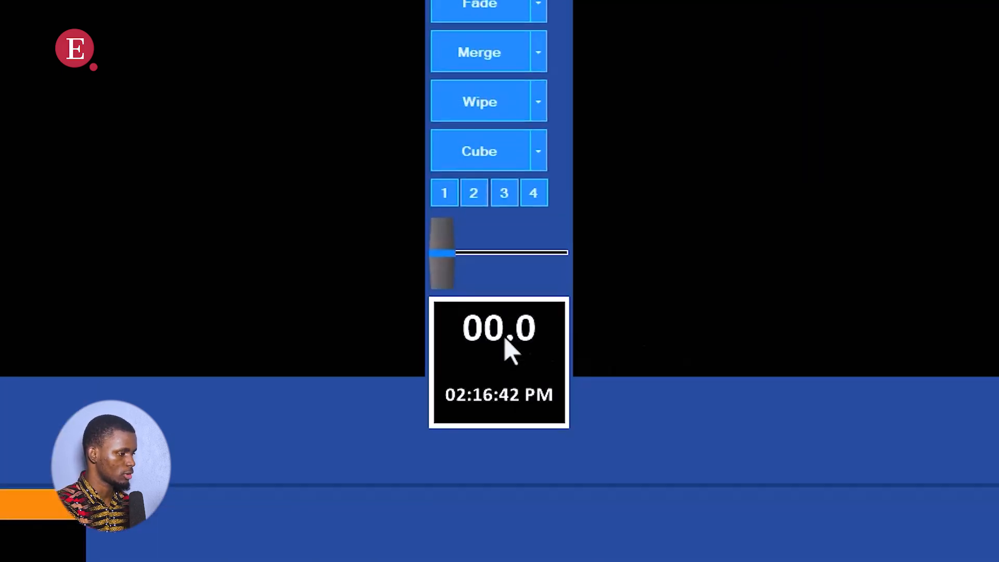
Set production clock 1 to the Recording type with Seconds precision and apply it.
{"action": "left_click", "coordinate": [504, 103]}
{"action": "left_click_drag", "start_coordinate": [452, 230], "coordinate": [461, 44]}
{"action": "left_click", "coordinate": [393, 148]}
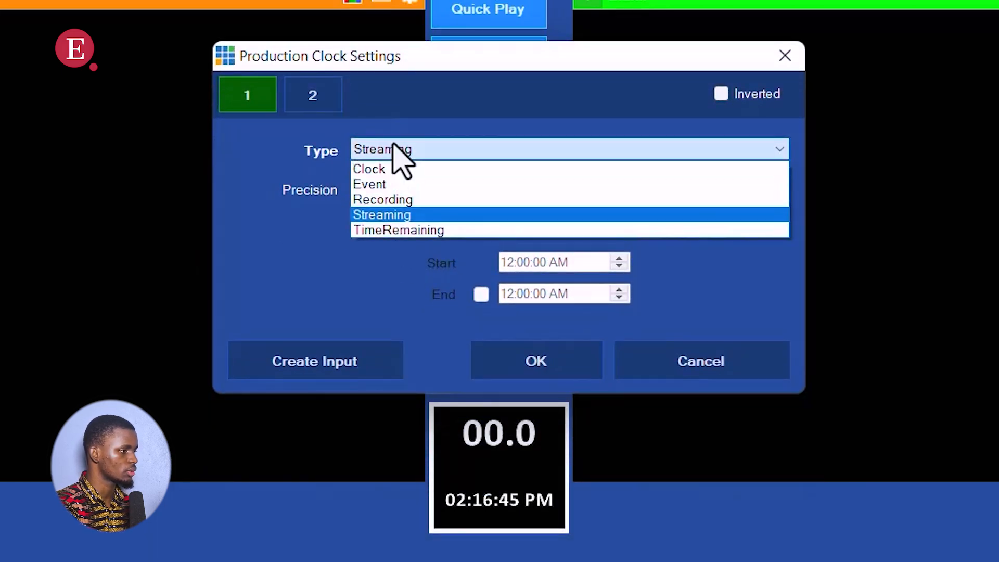
{"action": "left_click", "coordinate": [410, 200]}
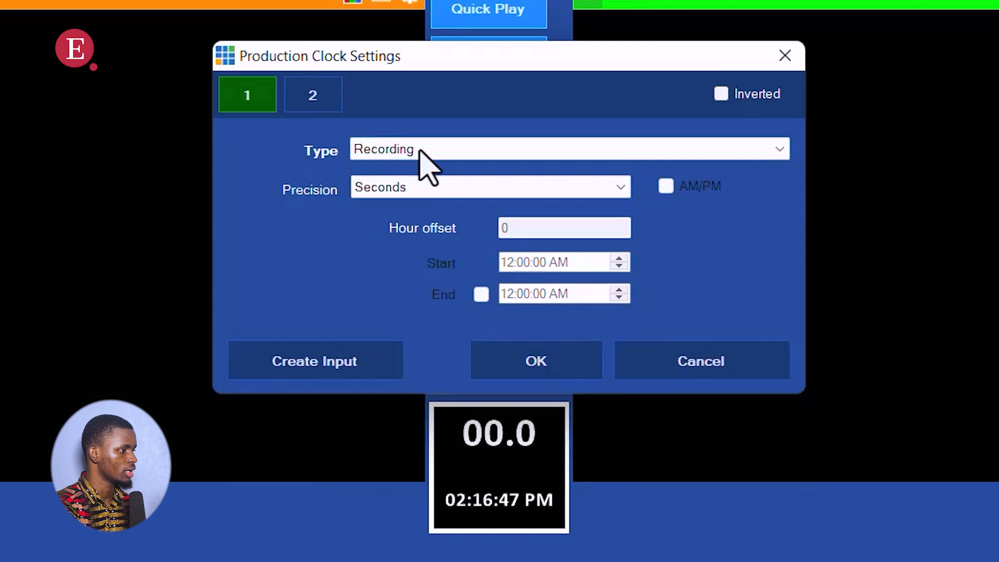
{"action": "left_click", "coordinate": [440, 193]}
{"action": "left_click", "coordinate": [435, 236]}
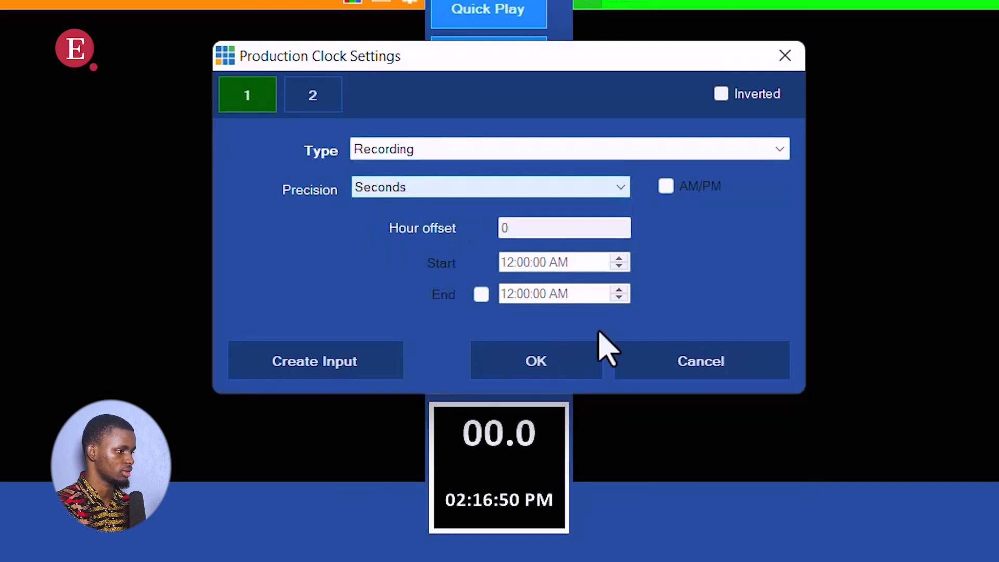
{"action": "left_click", "coordinate": [552, 359]}
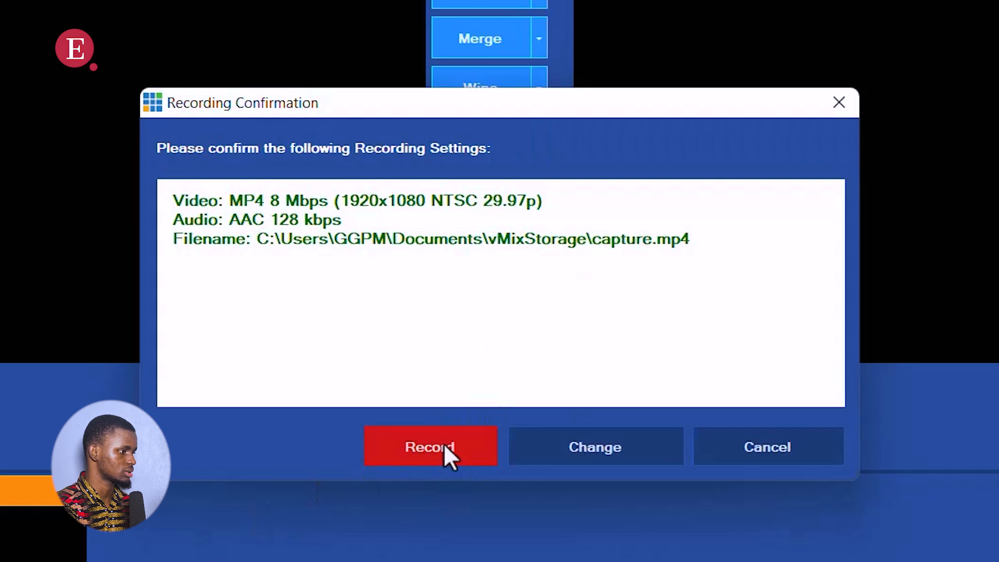
Start a recording with the listed settings to test the recording clock, and stop it after a few seconds.
{"action": "left_click", "coordinate": [857, 235]}
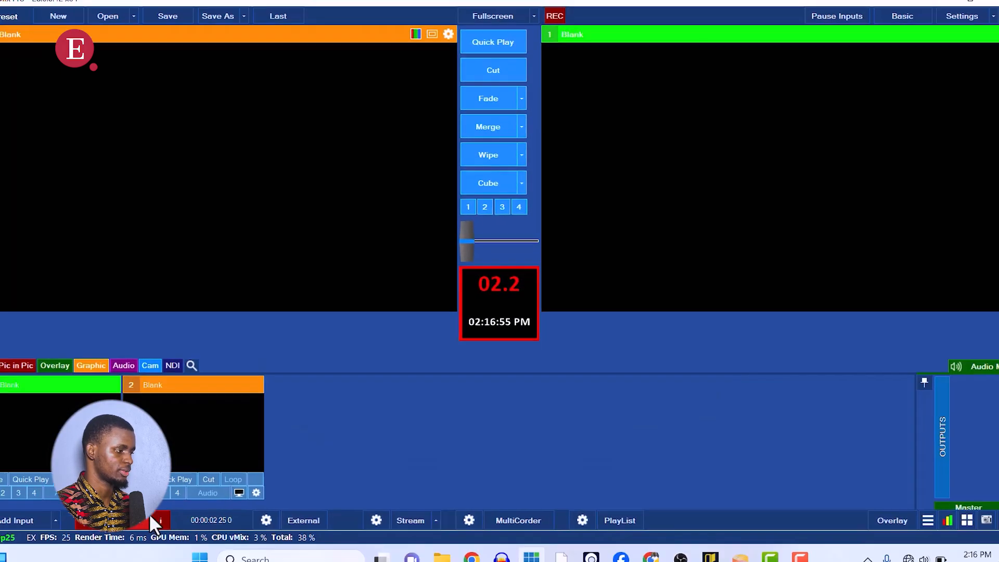
{"action": "left_click", "coordinate": [142, 519]}
{"action": "key", "text": "Return"}
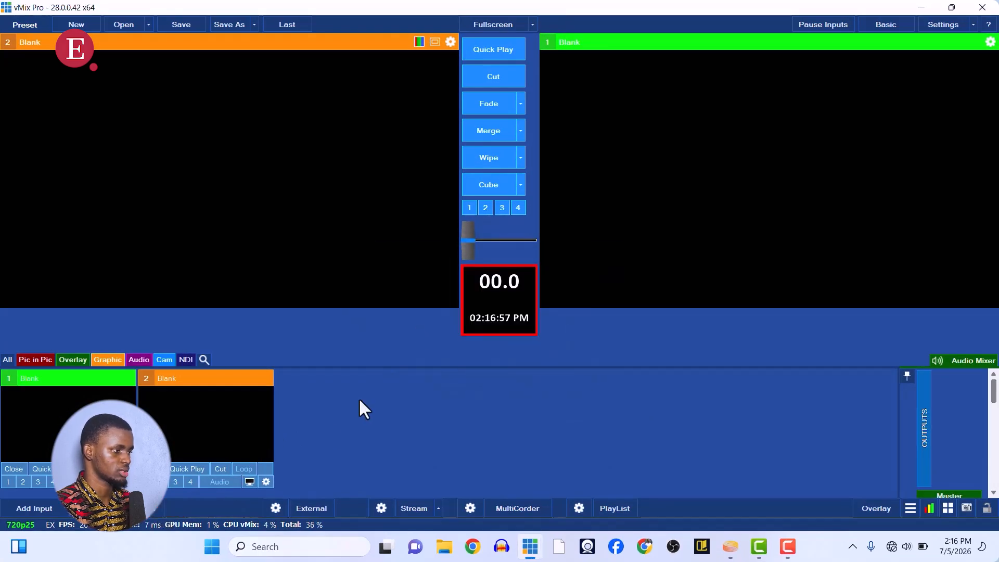
Open the production clock settings and change clock 1 to the Streaming type.
{"action": "left_click", "coordinate": [483, 282]}
{"action": "left_click_drag", "start_coordinate": [500, 176], "coordinate": [497, 79]}
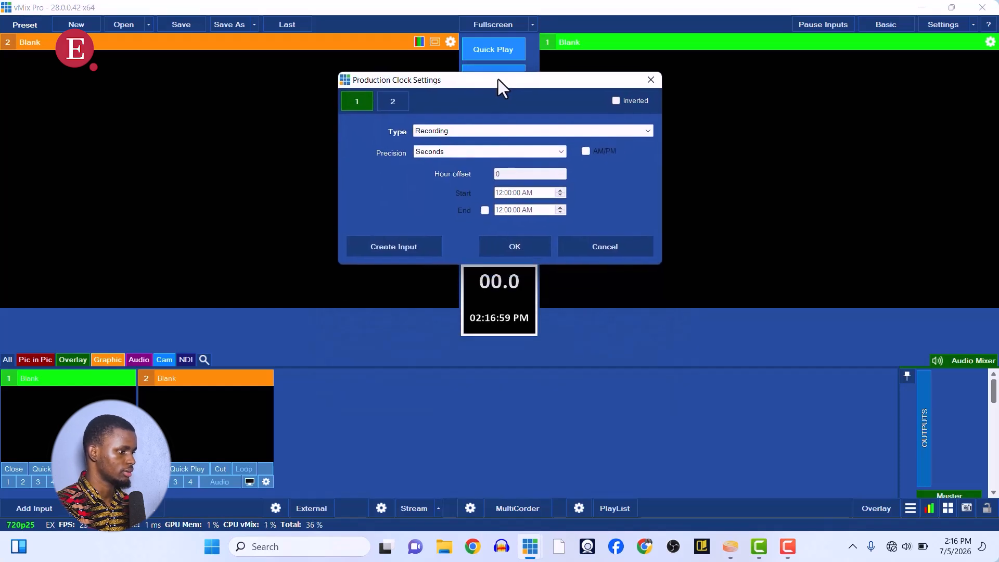
{"action": "left_click", "coordinate": [484, 130]}
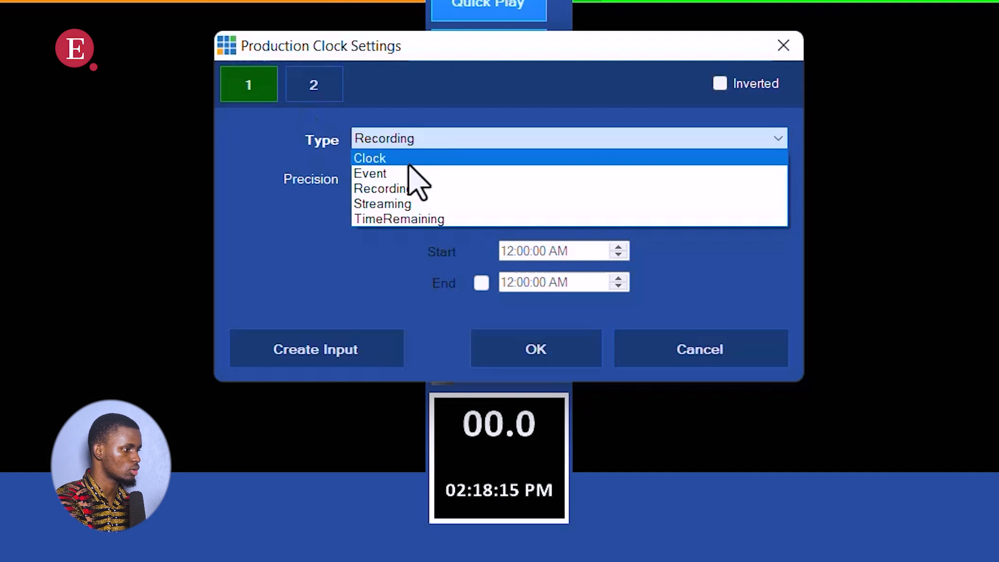
{"action": "left_click", "coordinate": [418, 205]}
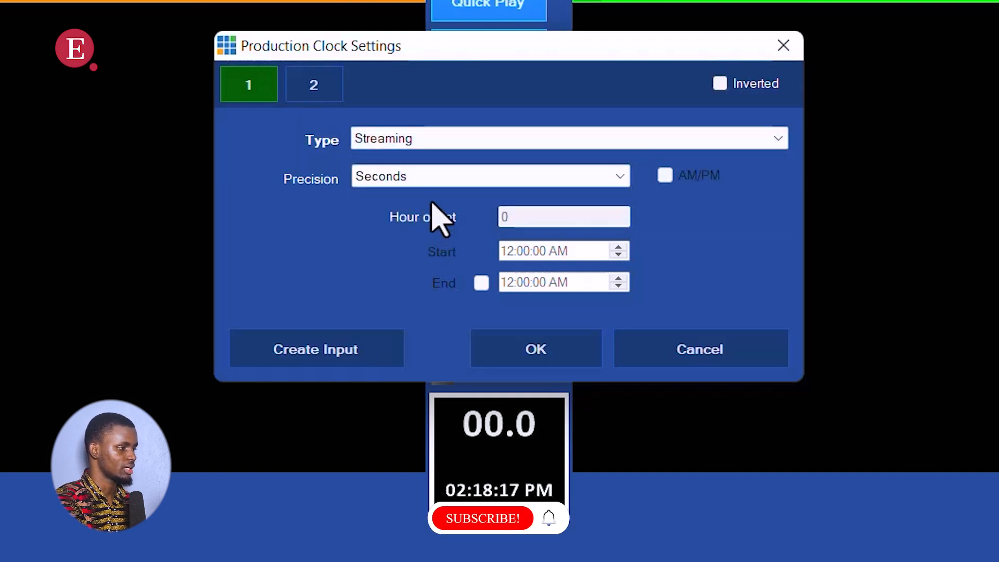
Set production clock 2 to the Event type, keeping Seconds precision.
{"action": "left_click", "coordinate": [322, 90]}
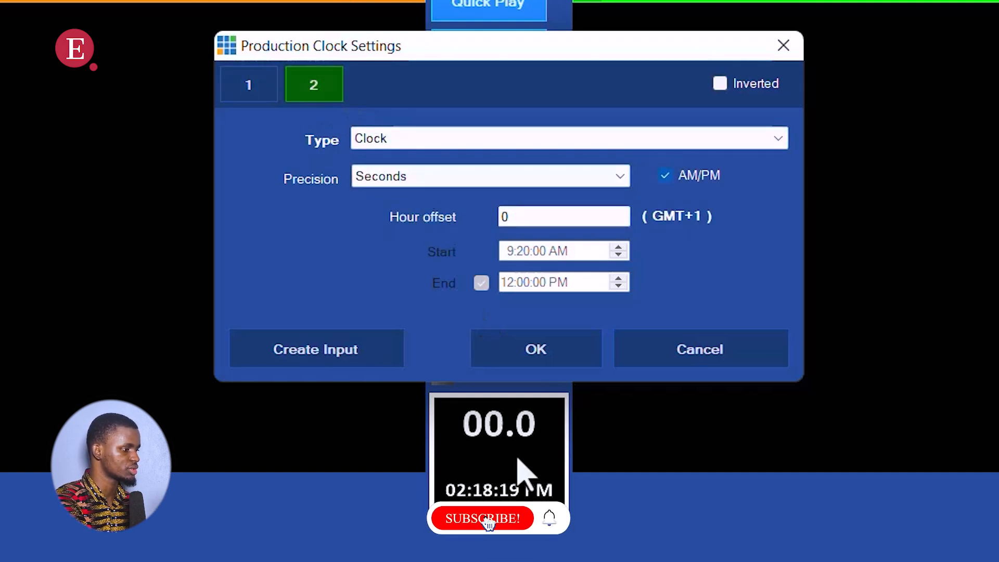
{"action": "left_click", "coordinate": [429, 141]}
{"action": "left_click", "coordinate": [425, 162]}
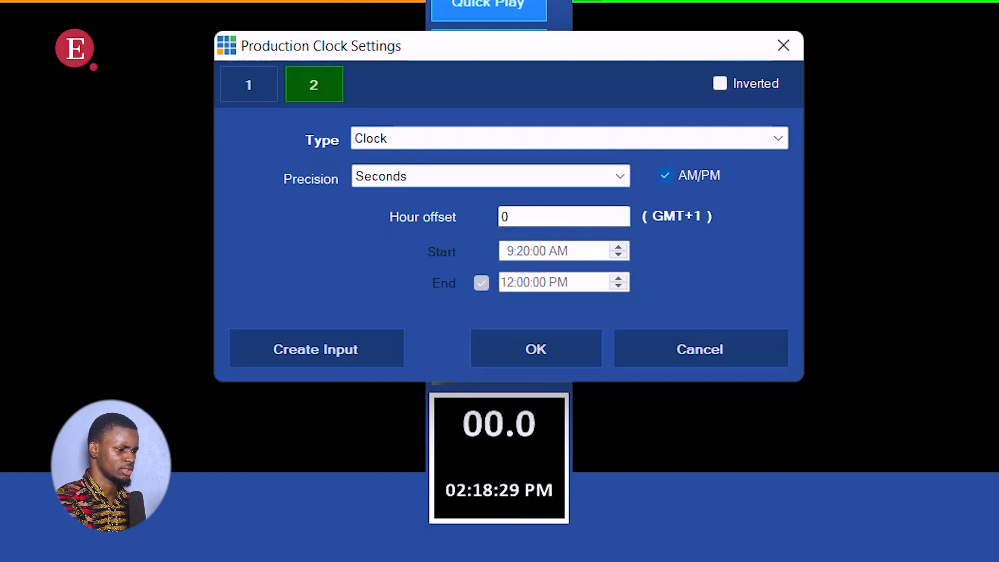
{"action": "left_click", "coordinate": [416, 146]}
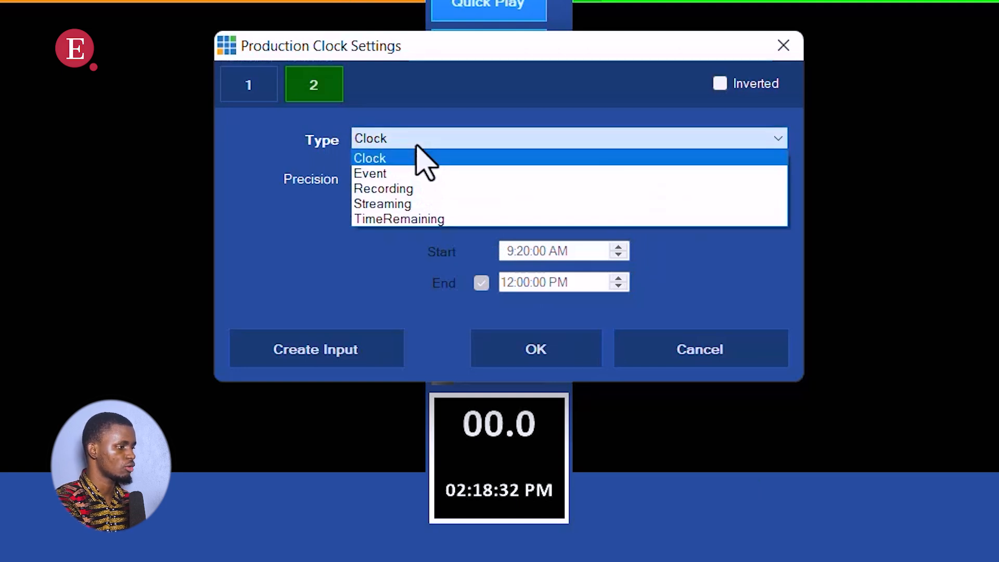
{"action": "left_click", "coordinate": [391, 176]}
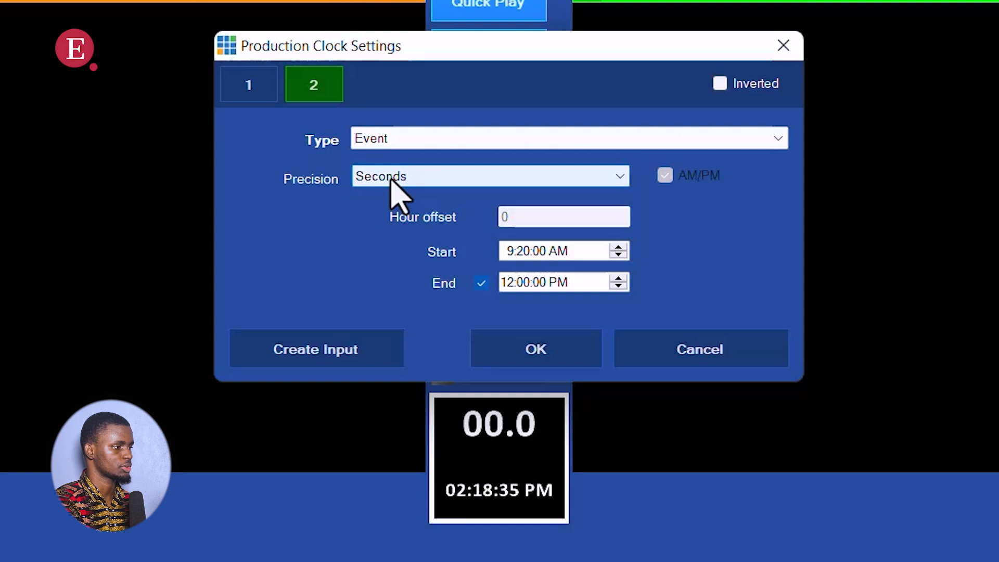
{"action": "left_click", "coordinate": [430, 187]}
{"action": "left_click", "coordinate": [432, 187]}
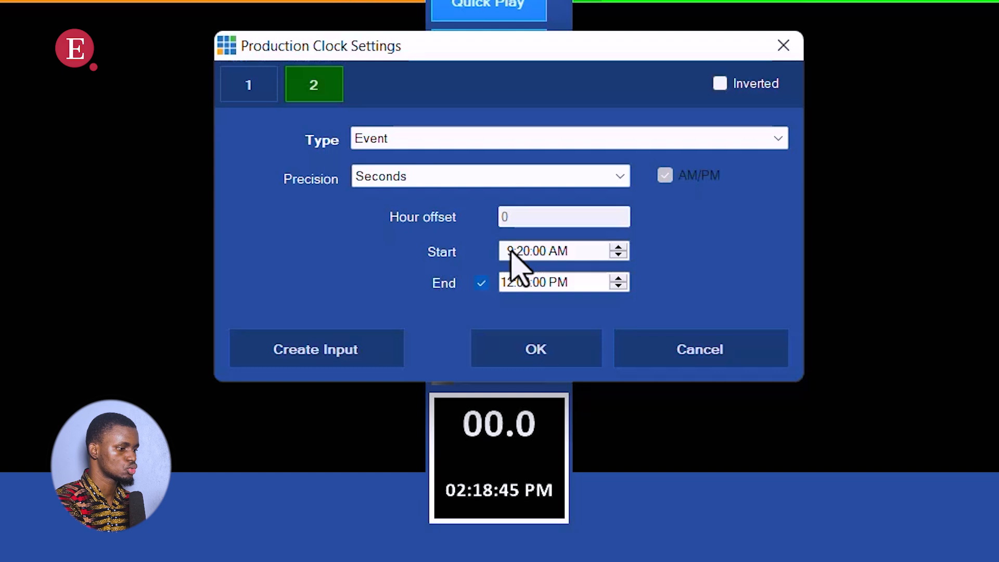
Set production clock 2's event start to 2:20:00 PM and end to 3:00:00 PM, and apply the settings.
{"action": "type", "text": "2"}
{"action": "left_click", "coordinate": [564, 251]}
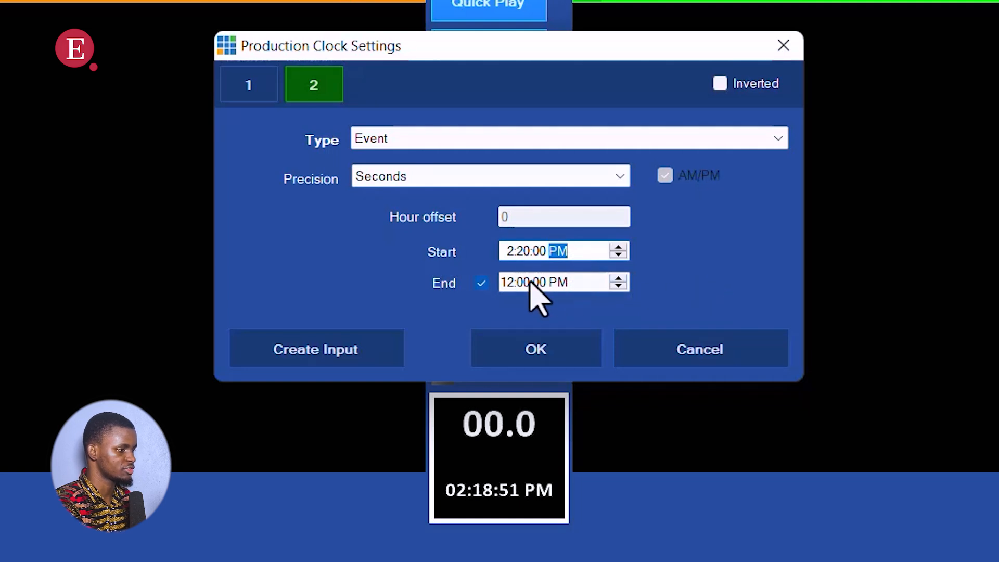
{"action": "left_click", "coordinate": [508, 288]}
{"action": "type", "text": "3"}
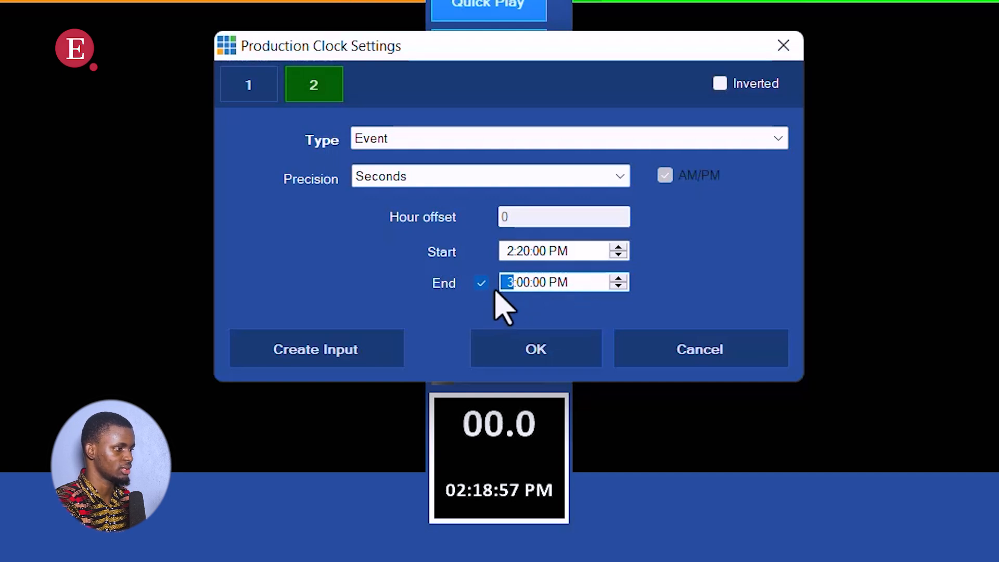
{"action": "left_click", "coordinate": [539, 356]}
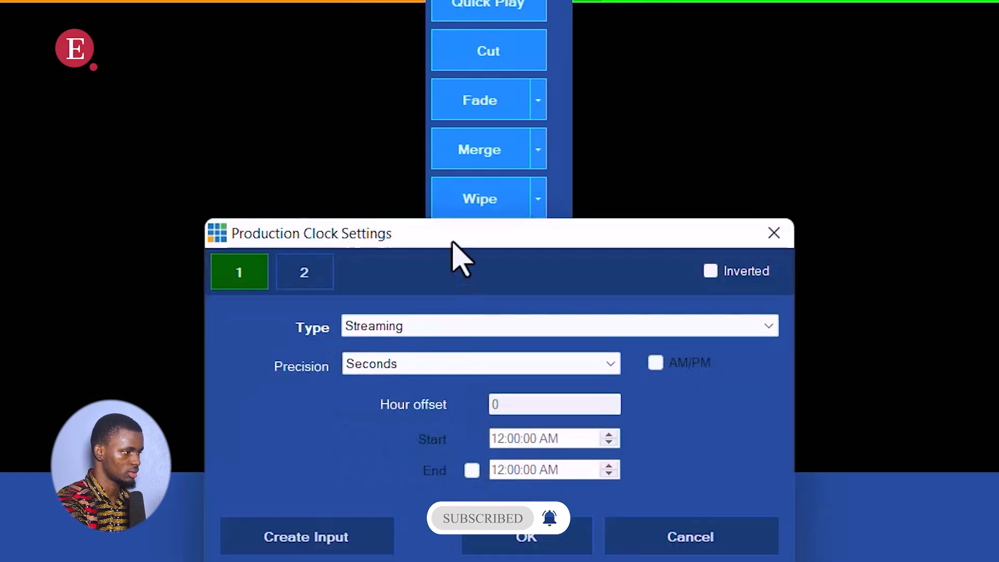
Review the settings of both production clocks and create an input from the clocks.
{"action": "left_click_drag", "start_coordinate": [453, 242], "coordinate": [429, 39]}
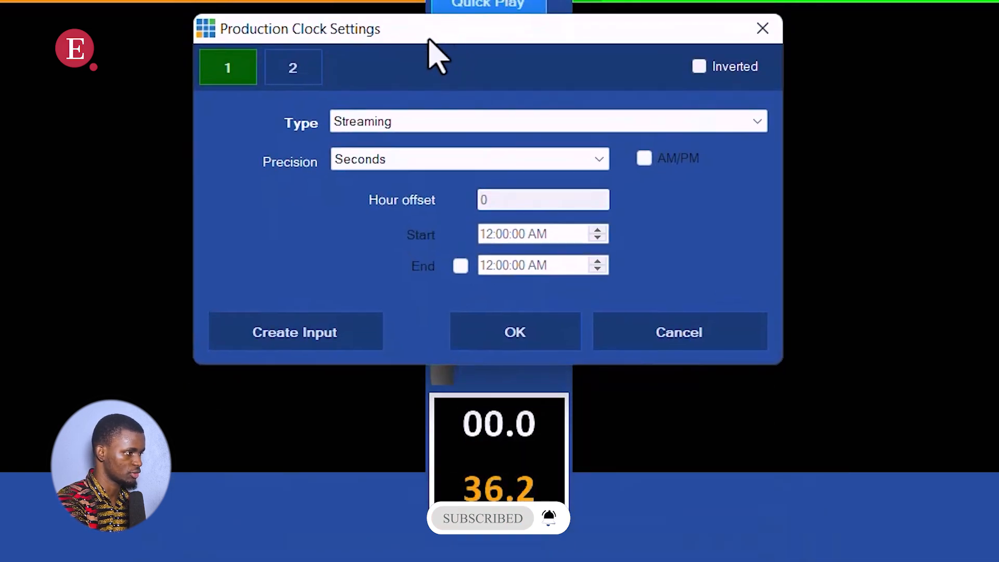
{"action": "left_click", "coordinate": [302, 68]}
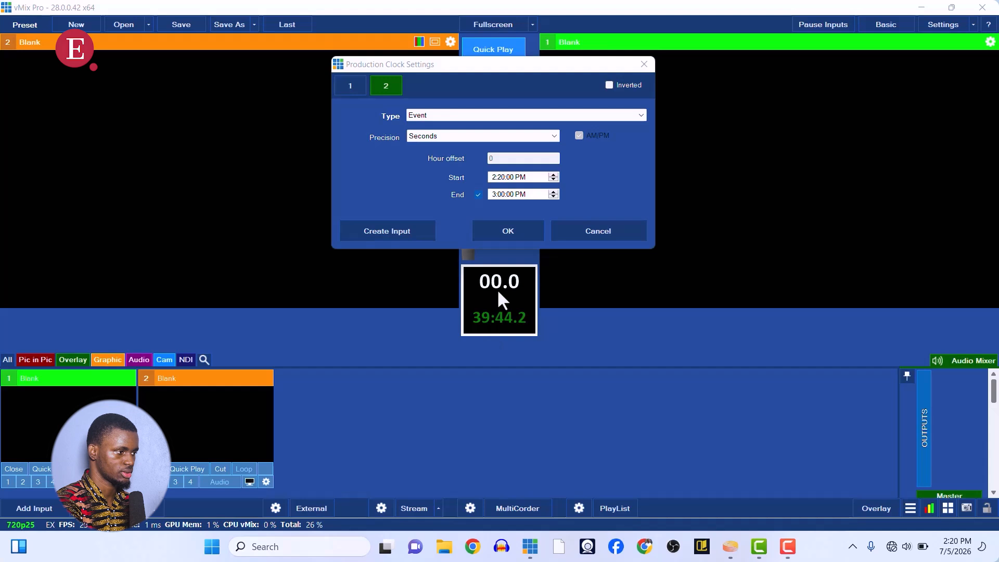
{"action": "left_click", "coordinate": [347, 91]}
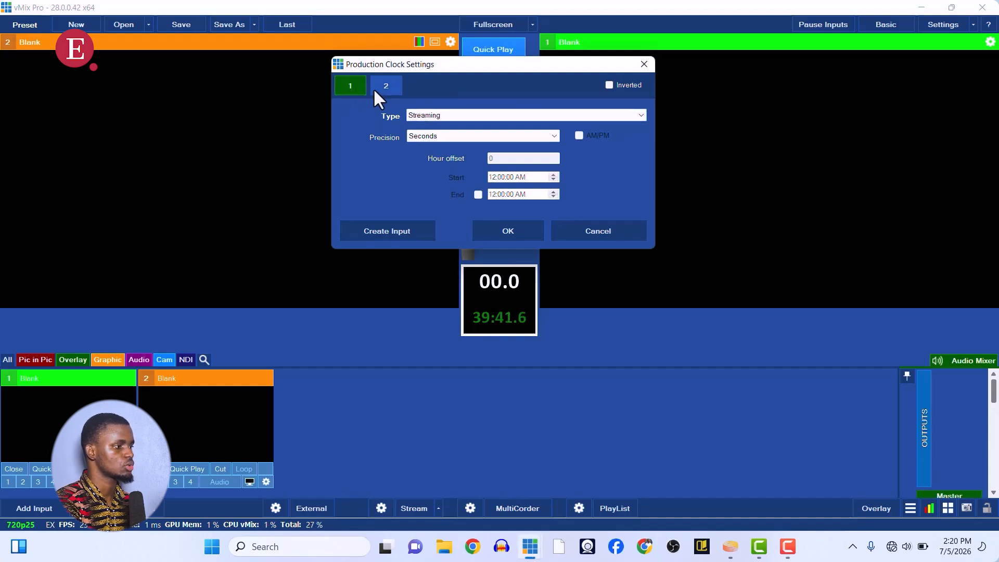
{"action": "left_click", "coordinate": [401, 236]}
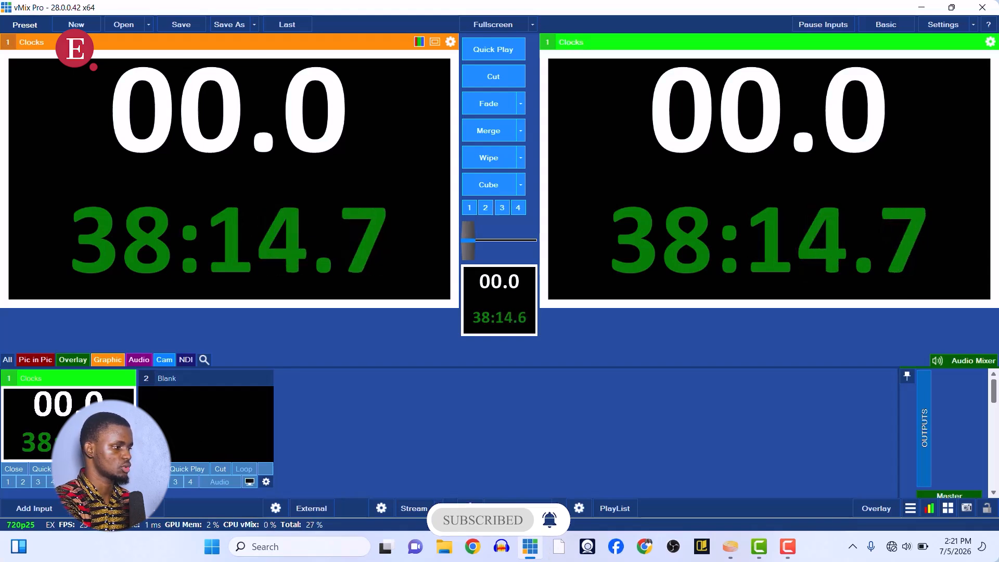
Reopen the production clock settings, check both clocks and open the type choices for clock 1.
{"action": "left_click", "coordinate": [497, 308]}
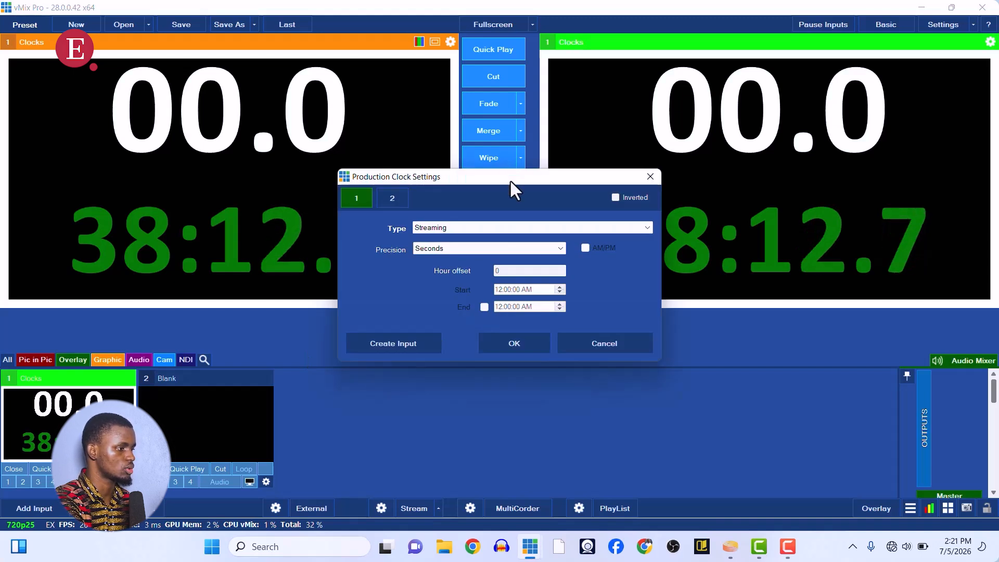
{"action": "left_click_drag", "start_coordinate": [510, 176], "coordinate": [501, 71]}
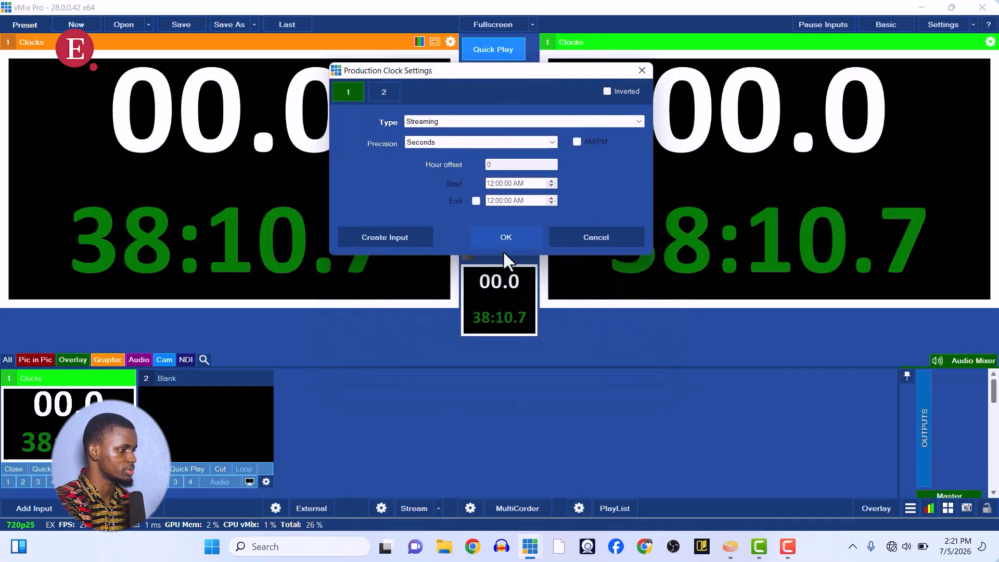
{"action": "left_click", "coordinate": [392, 98]}
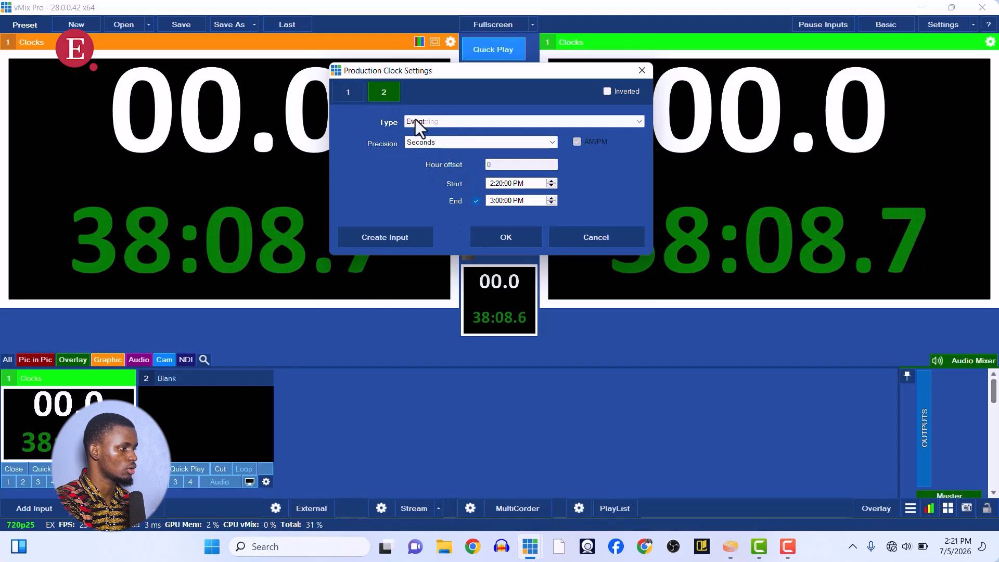
{"action": "left_click", "coordinate": [350, 91]}
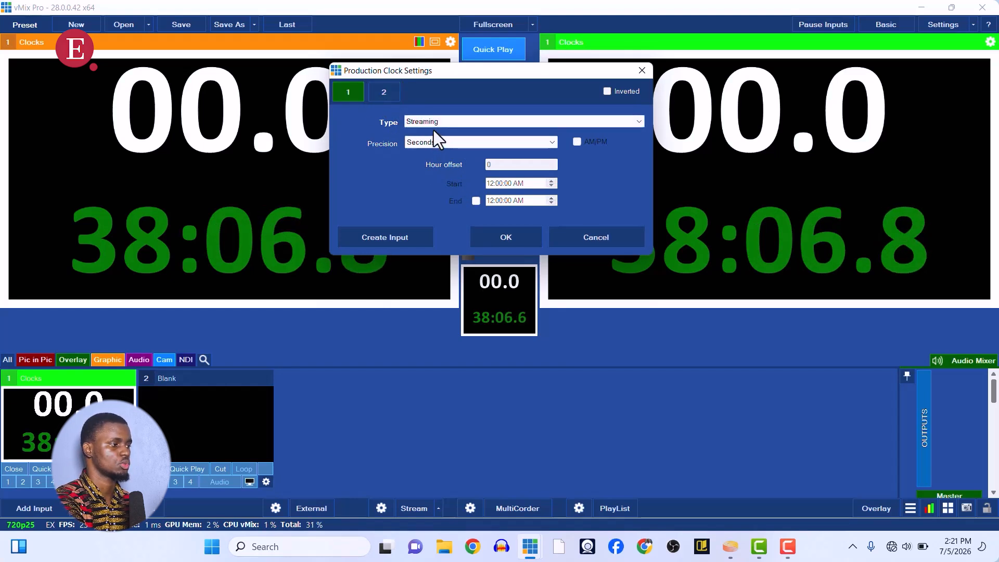
{"action": "left_click", "coordinate": [430, 123]}
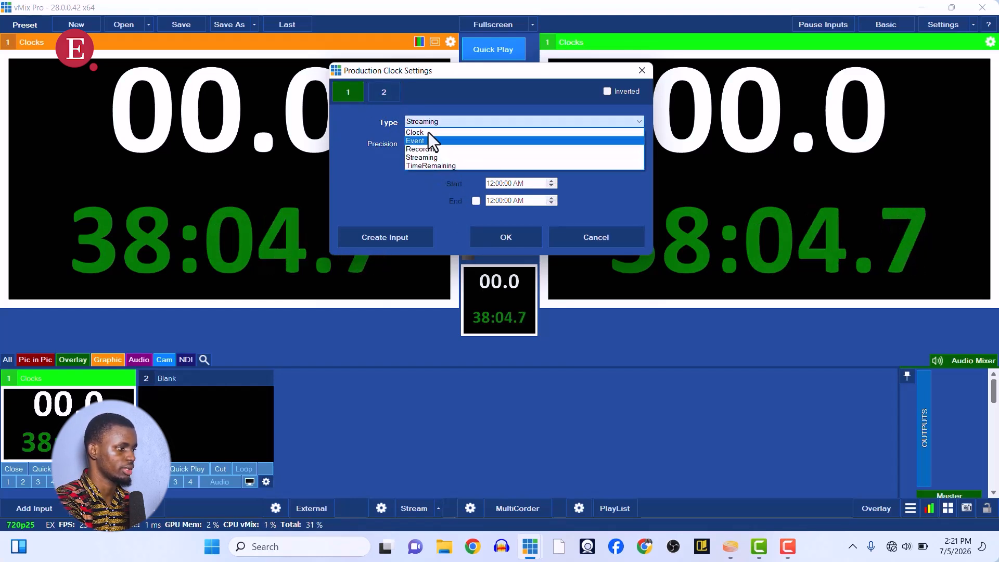